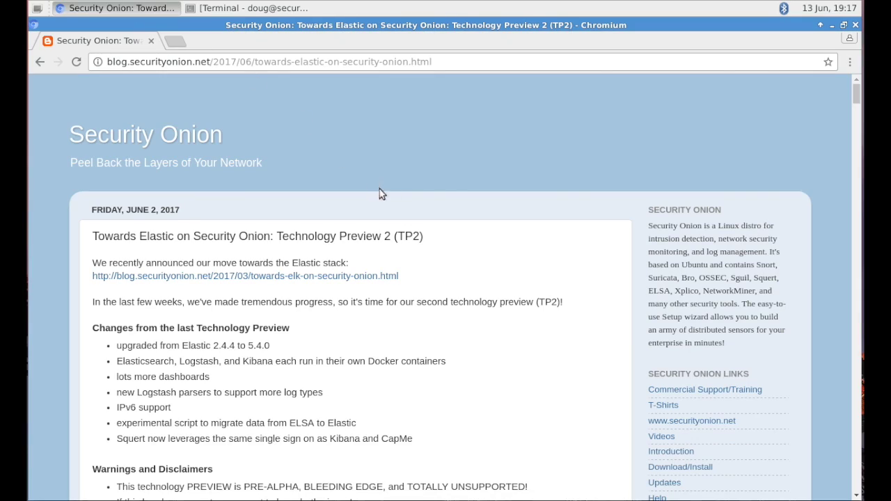
Read the TP2 post's Warnings and Disclaimers and its minimum test-VM requirements list
scroll(466, 249, down, 3)
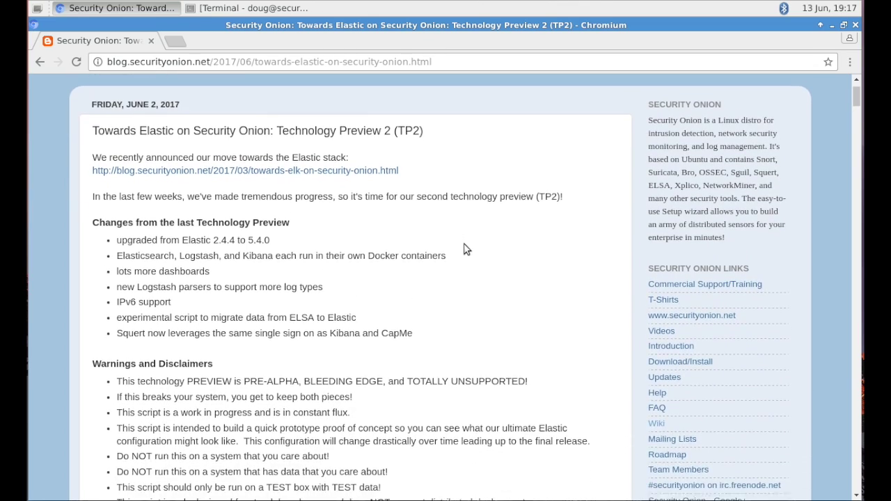
scroll(465, 249, down, 5)
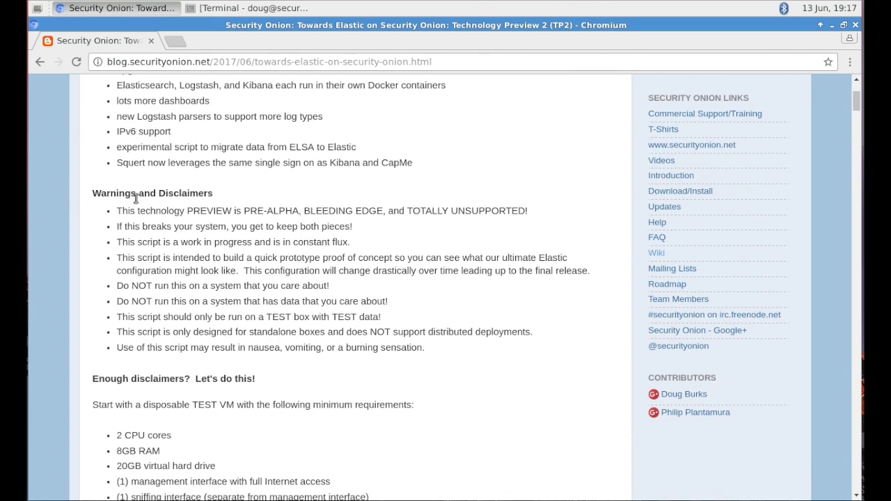
drag(91, 193, 527, 358)
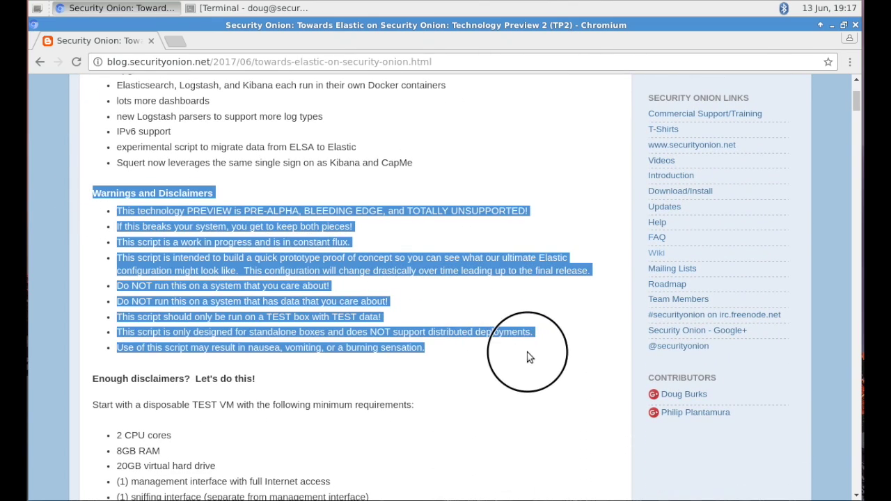
scroll(486, 352, down, 7)
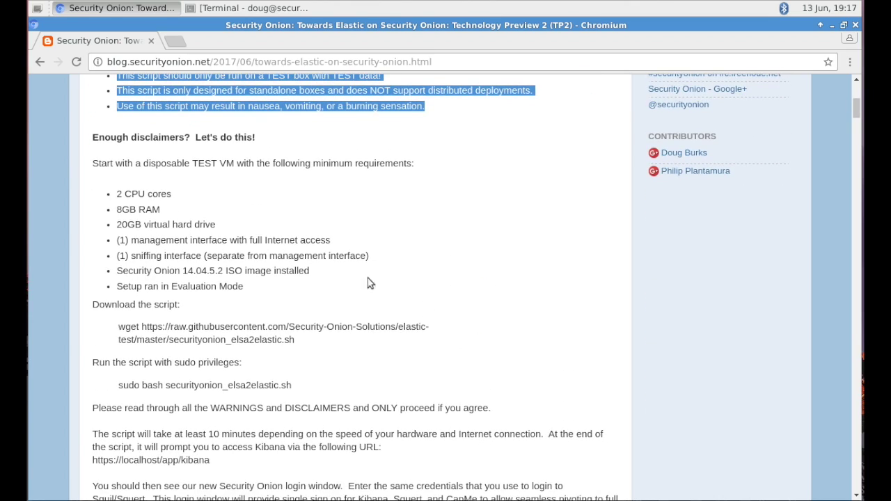
drag(115, 193, 274, 293)
click(275, 294)
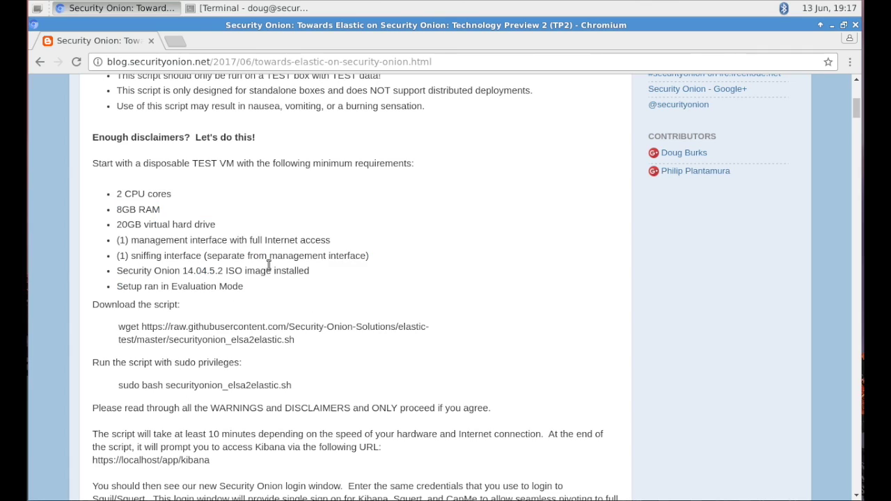
Check that NSM services are running with sudo service nsm status
click(240, 9)
text(sudo service )
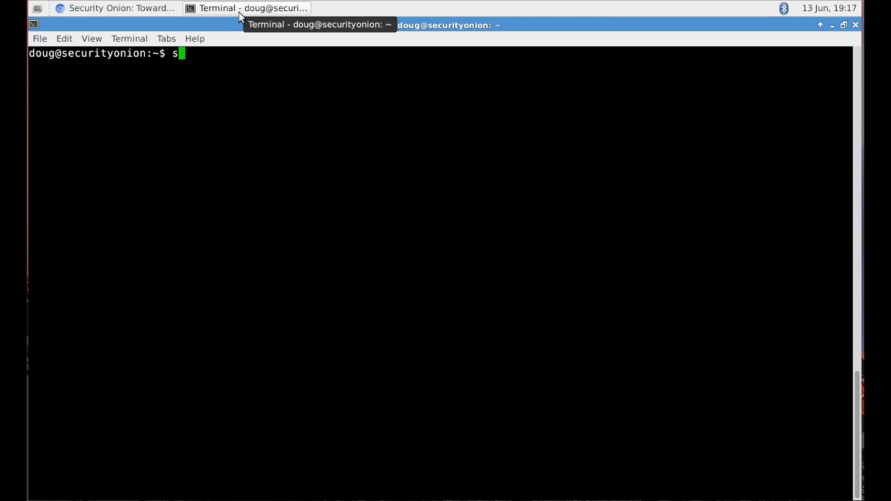
text(nsm status)
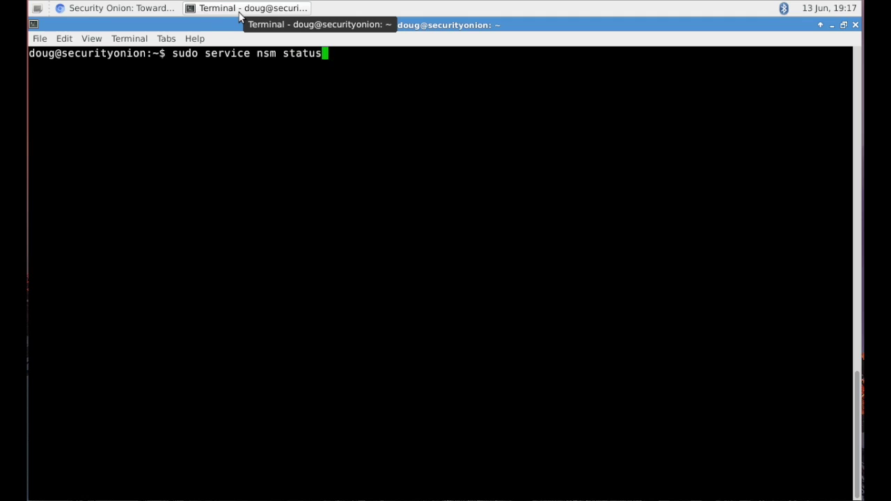
key(Return)
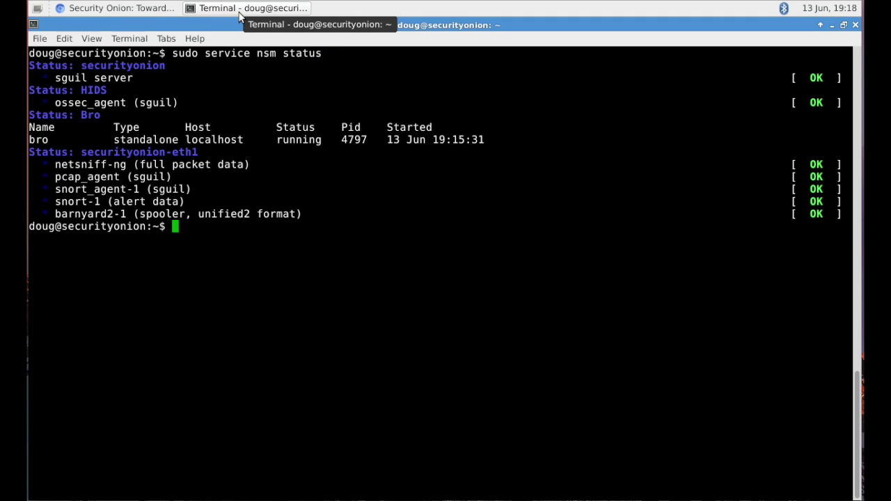
Download securityonion_elsa2elastic.sh using the wget command copied from the blog post
click(143, 8)
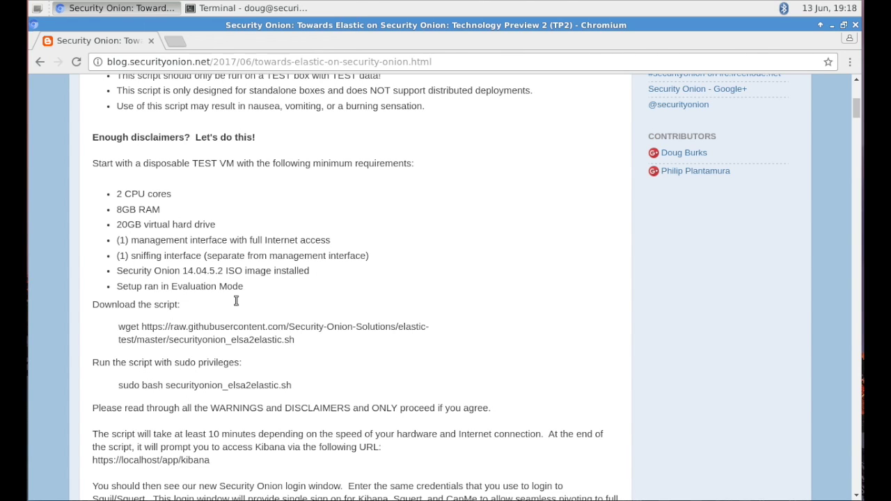
triple_click(227, 328)
key(ctrl+c)
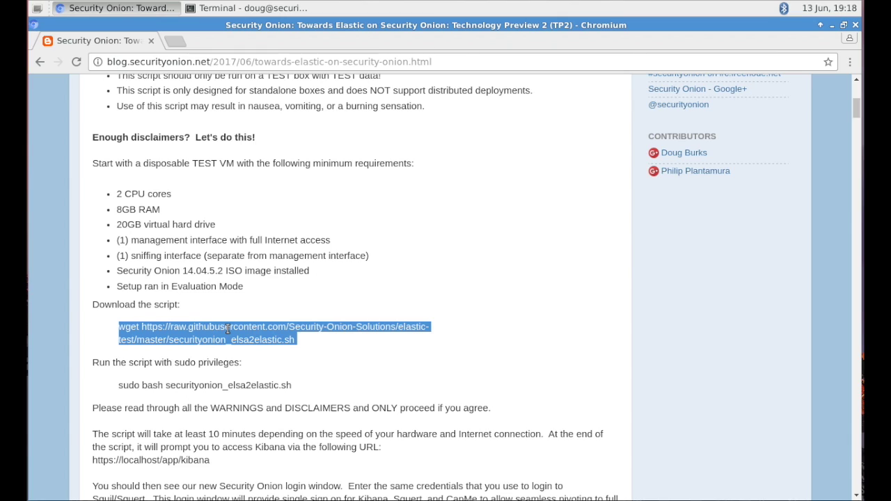
key(alt+Tab)
middle_click(227, 328)
key(Return)
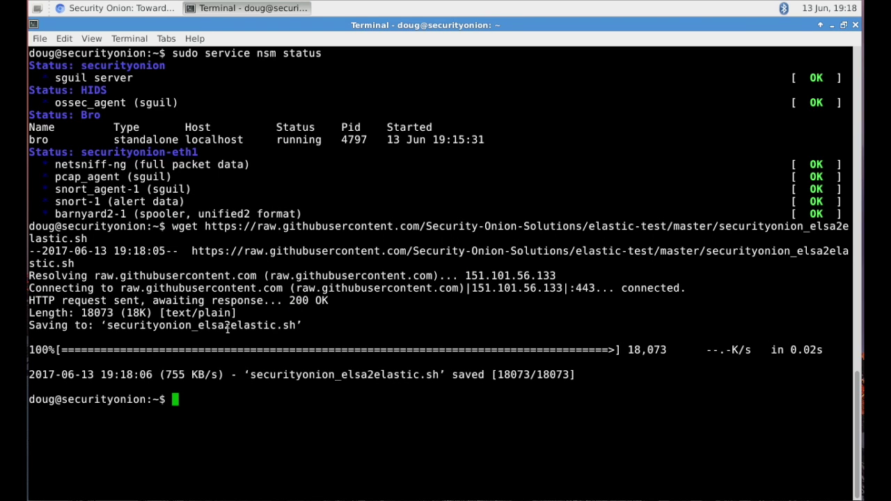
Run the conversion script with sudo bash and answer AGREE to continue
key(alt+Tab)
triple_click(205, 384)
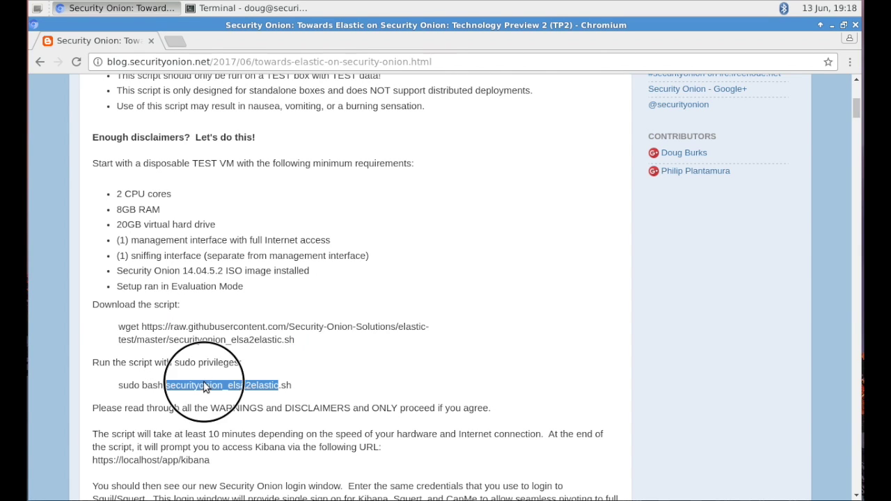
key(alt+Tab)
middle_click(205, 383)
key(Return)
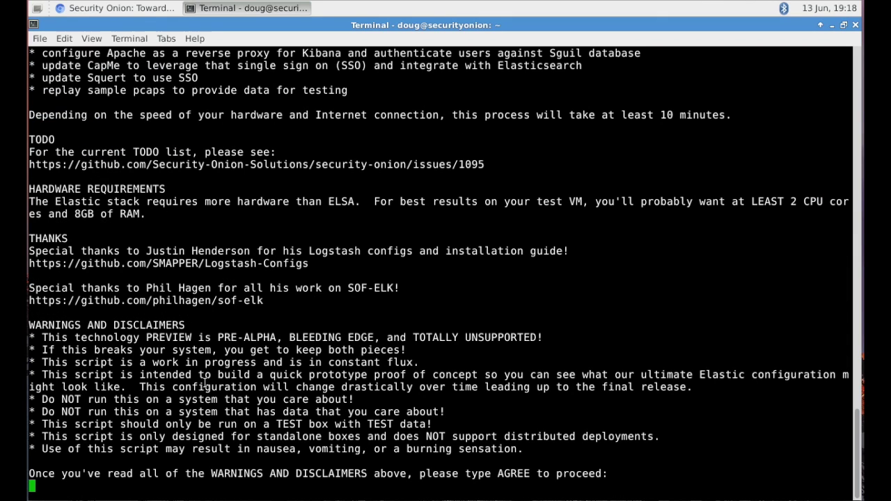
text(AGREE)
key(Return)
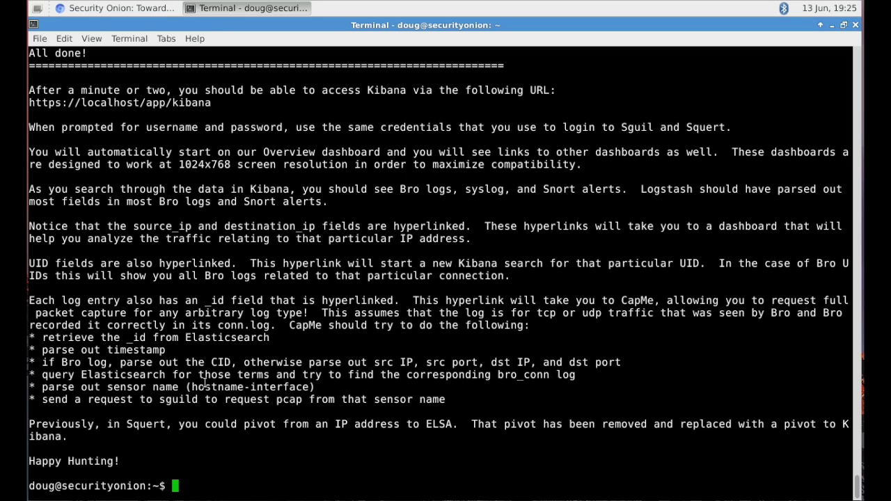
triple_click(101, 128)
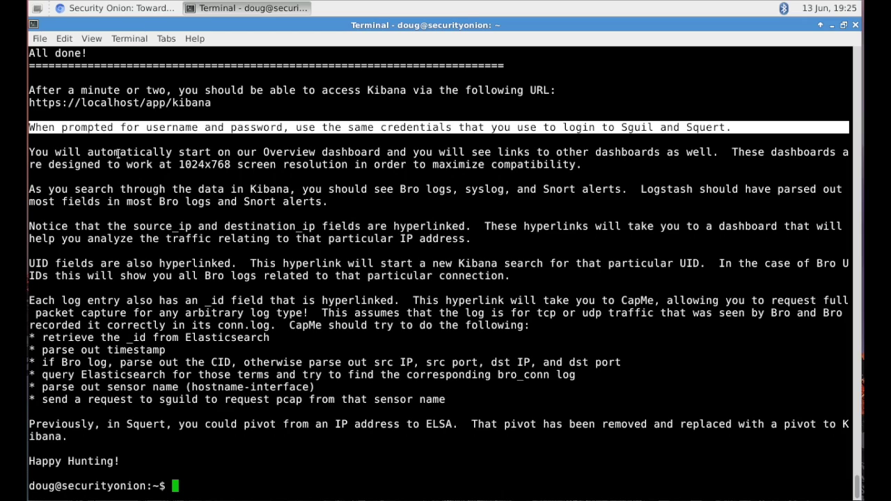
click(119, 157)
triple_click(119, 157)
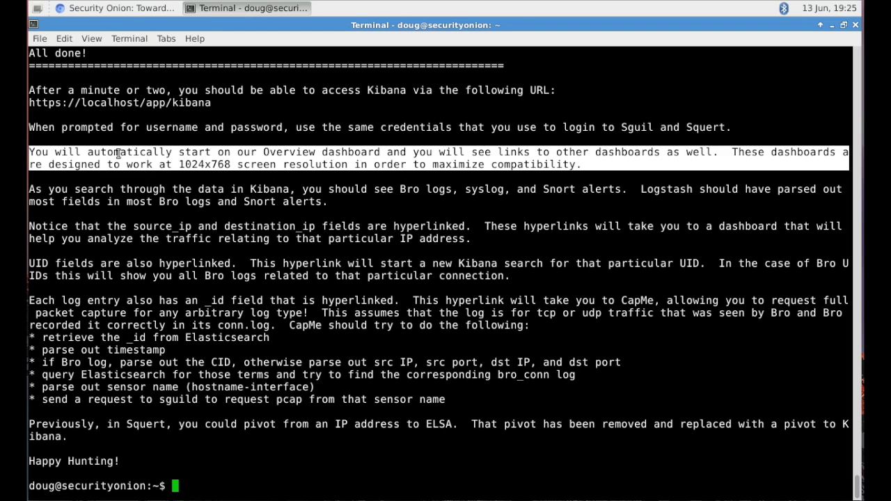
triple_click(106, 192)
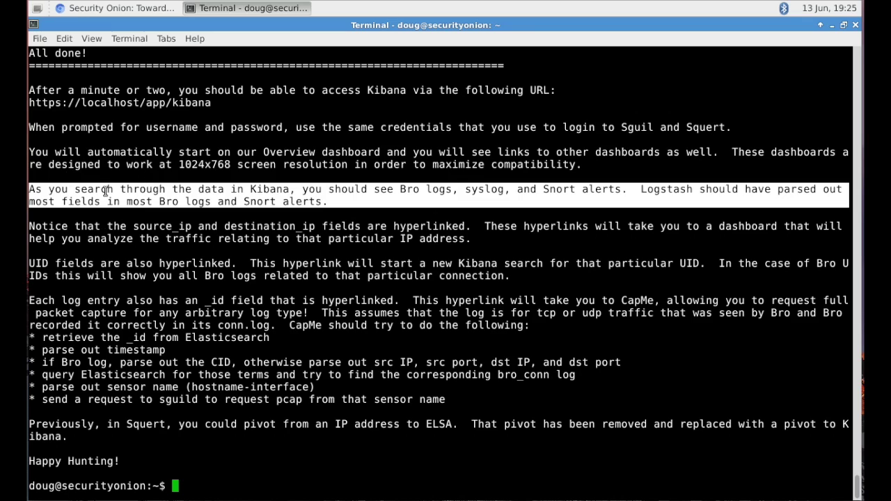
triple_click(116, 227)
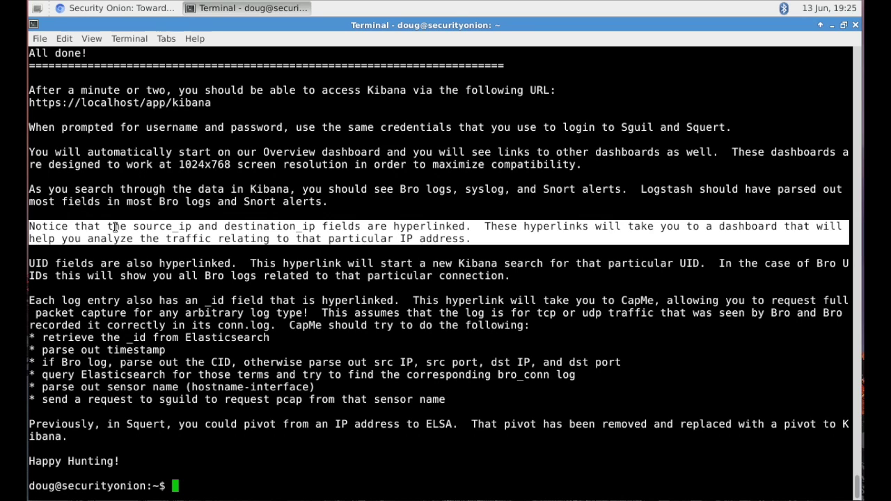
triple_click(133, 263)
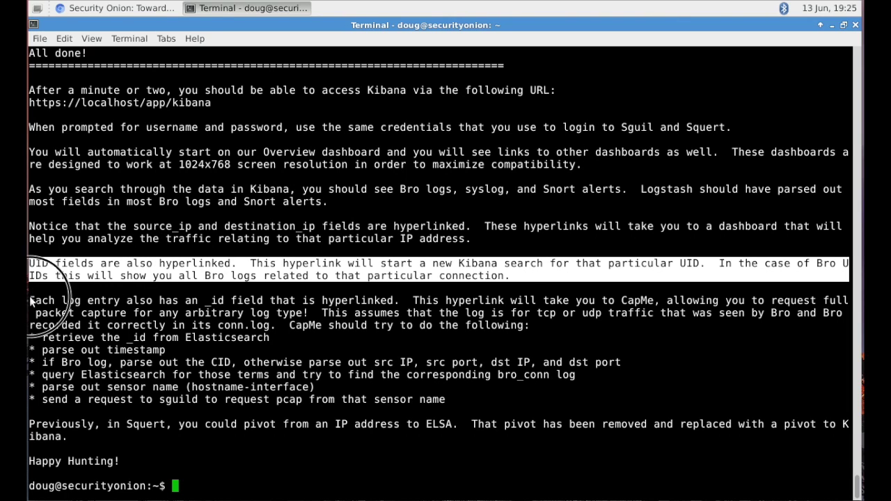
drag(29, 297, 466, 403)
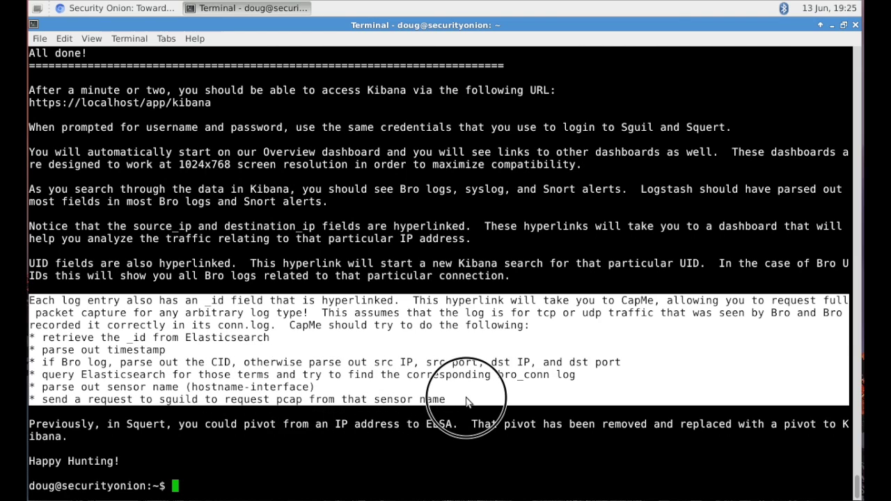
click(409, 428)
triple_click(409, 428)
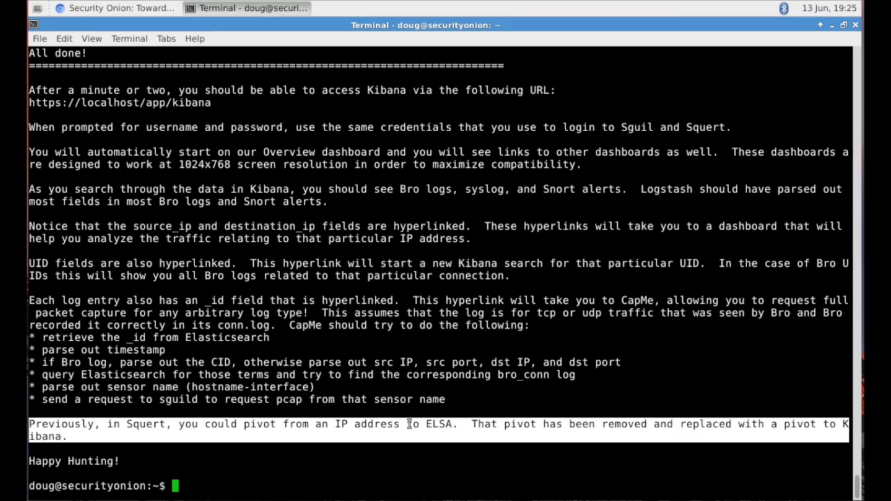
right_click(124, 104)
Load the Kibana address and proceed past the certificate warning to the login page
click(142, 114)
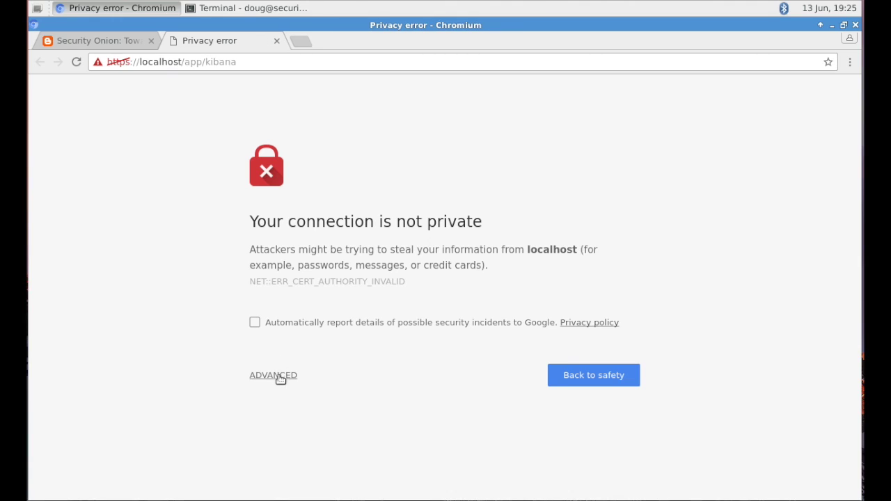
click(280, 379)
click(291, 483)
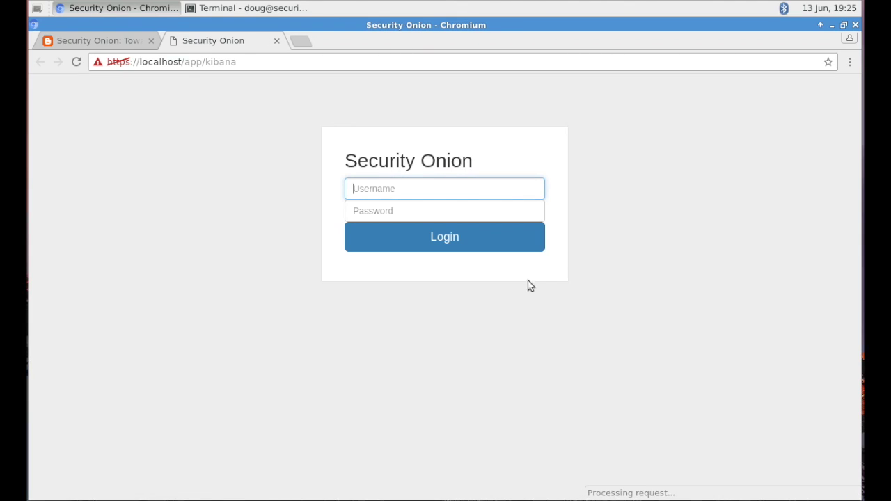
Log in with the Security Onion username and password
text(doug)
key(Tab)
text(p)
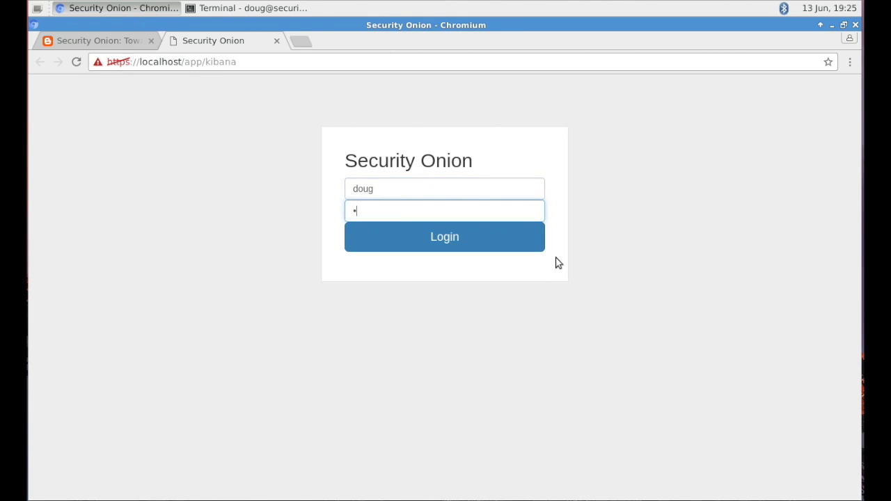
text(••••••)
key(Return)
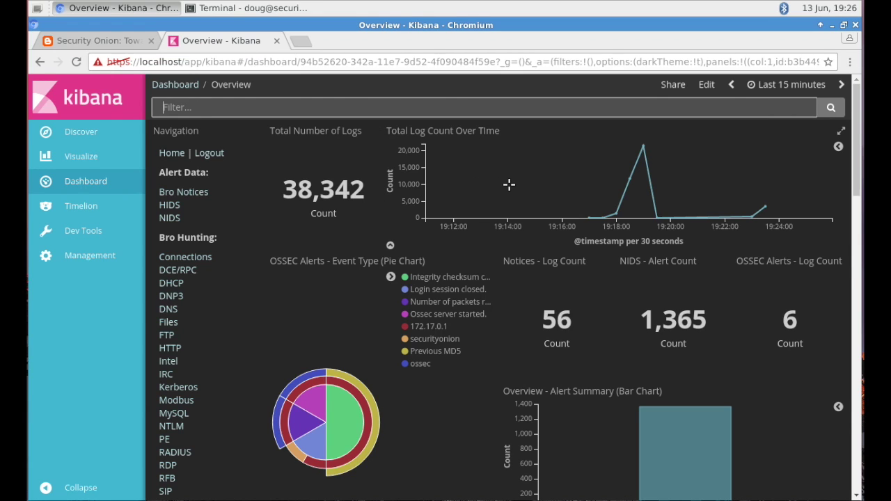
Review the NIDS Alert Summary, Bro Notices, Bro Connections by country and Sensors Log Count charts
scroll(456, 274, down, 4)
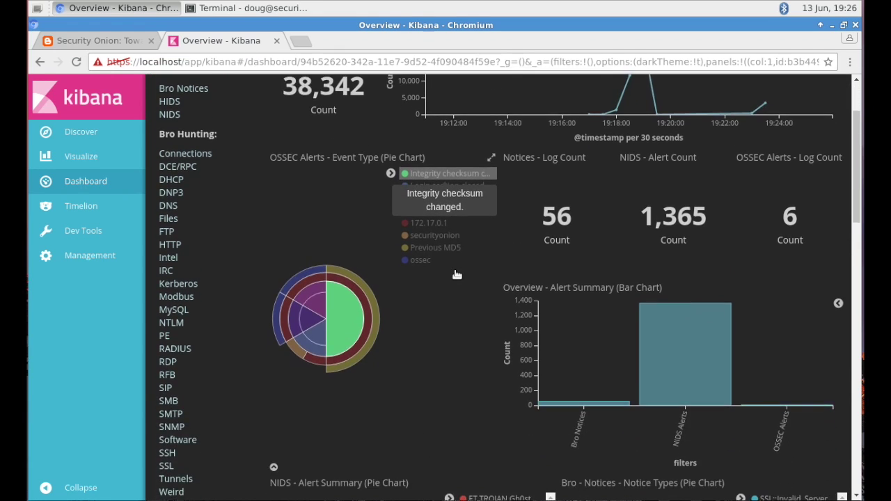
scroll(455, 273, down, 2)
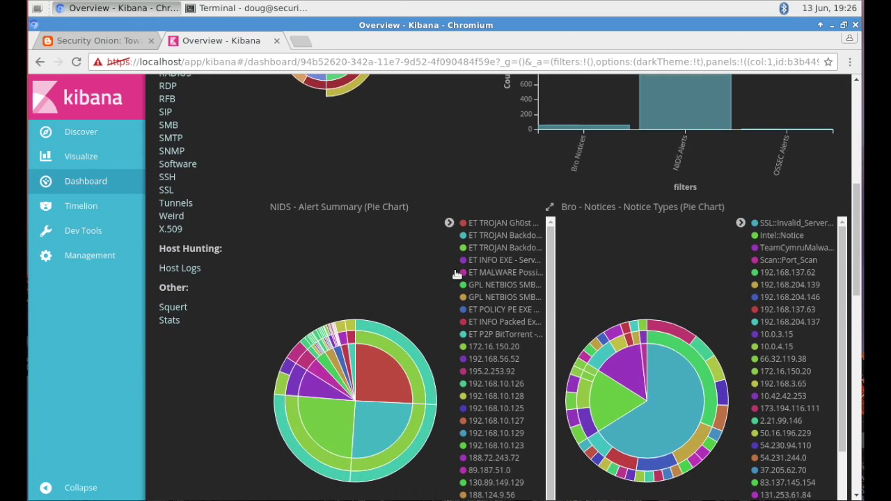
scroll(456, 275, down, 1)
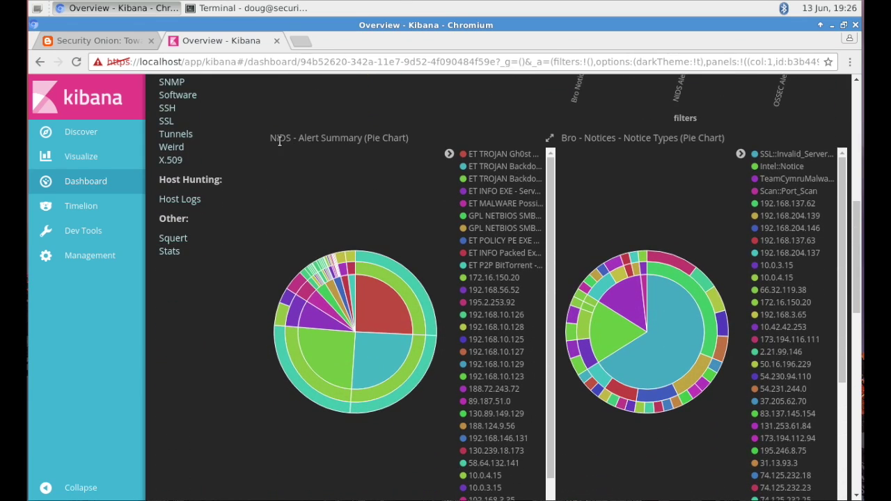
drag(273, 140, 414, 141)
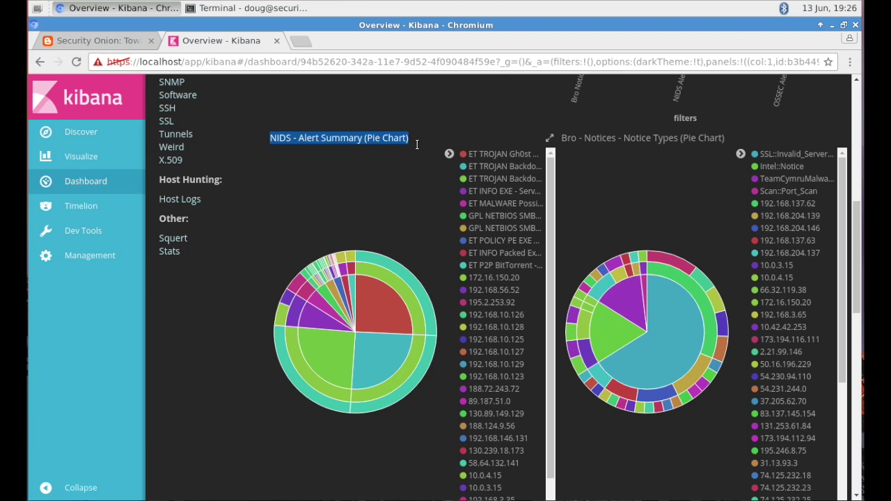
triple_click(600, 143)
scroll(585, 208, down, 4)
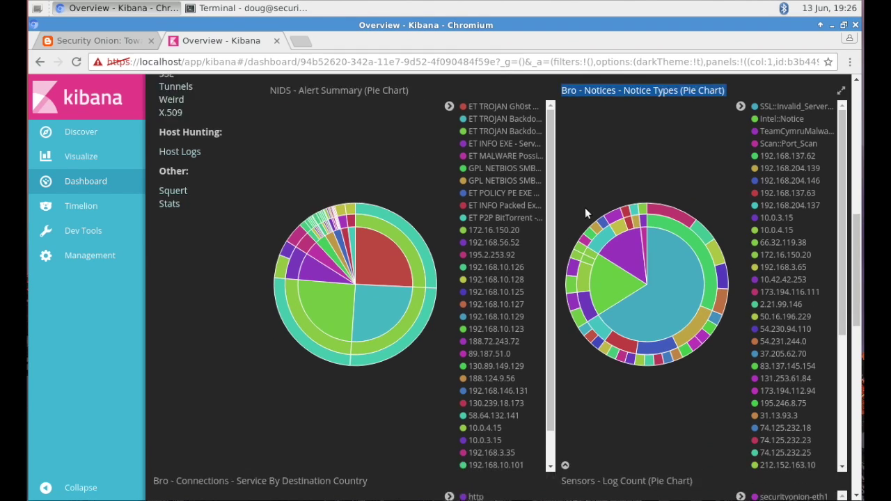
scroll(585, 213, down, 1)
triple_click(276, 183)
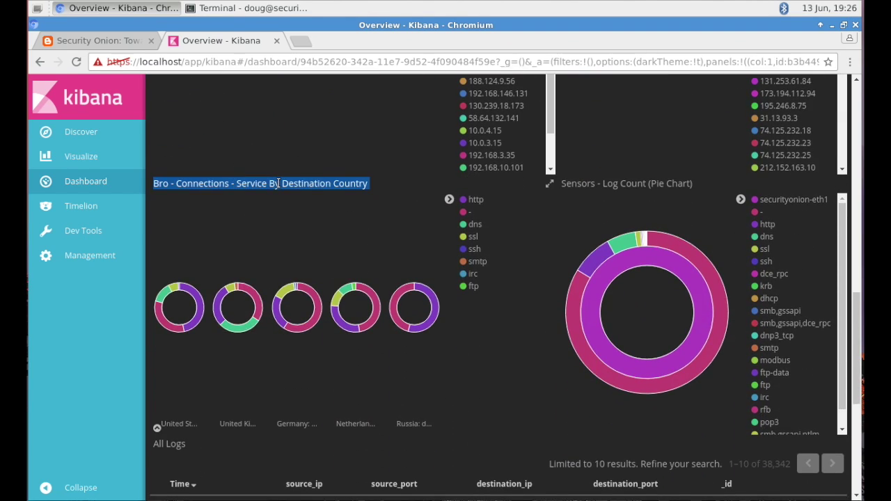
triple_click(623, 183)
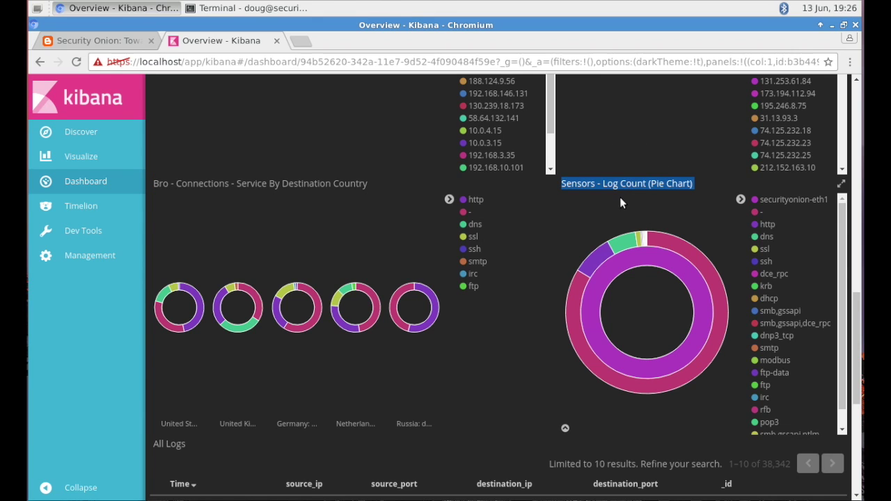
scroll(620, 197, down, 3)
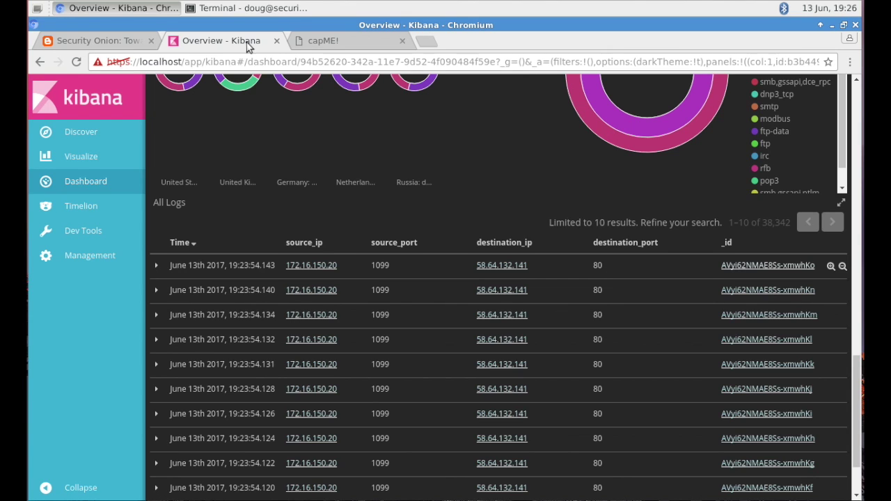
Open Squert from the Navigation panel in a new tab and switch to it
scroll(257, 236, up, 10)
scroll(257, 242, up, 4)
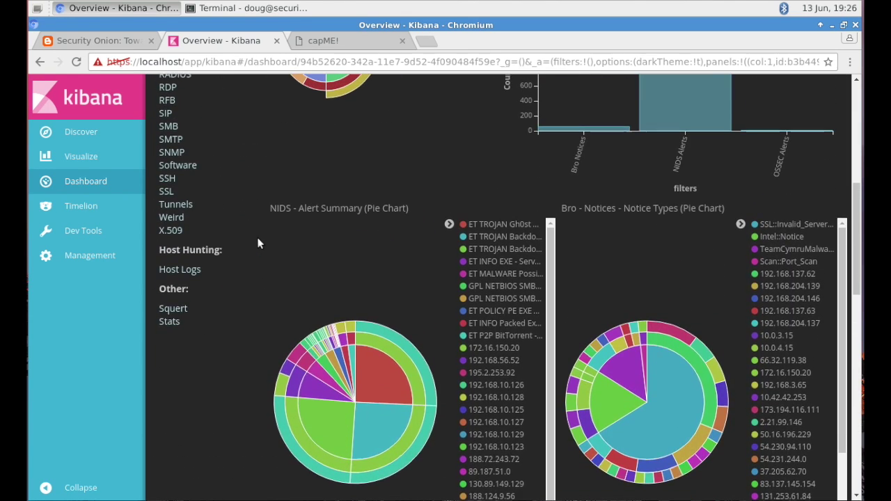
scroll(258, 243, down, 3)
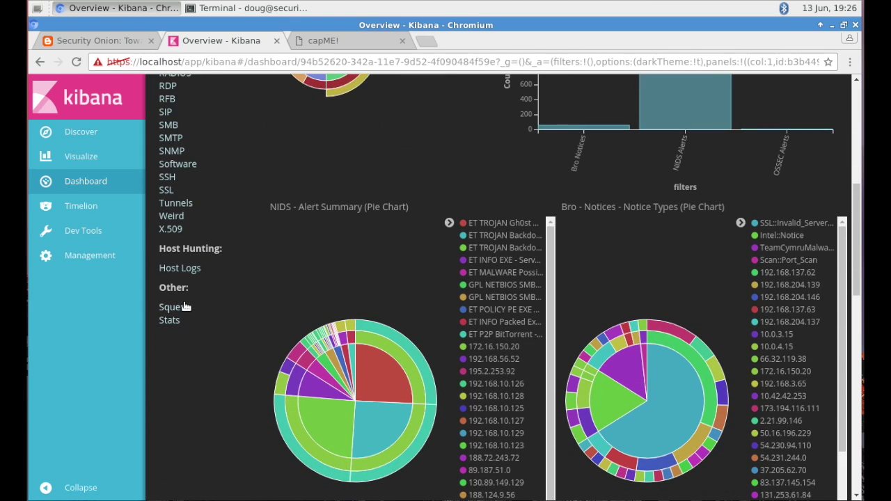
right_click(185, 306)
click(223, 314)
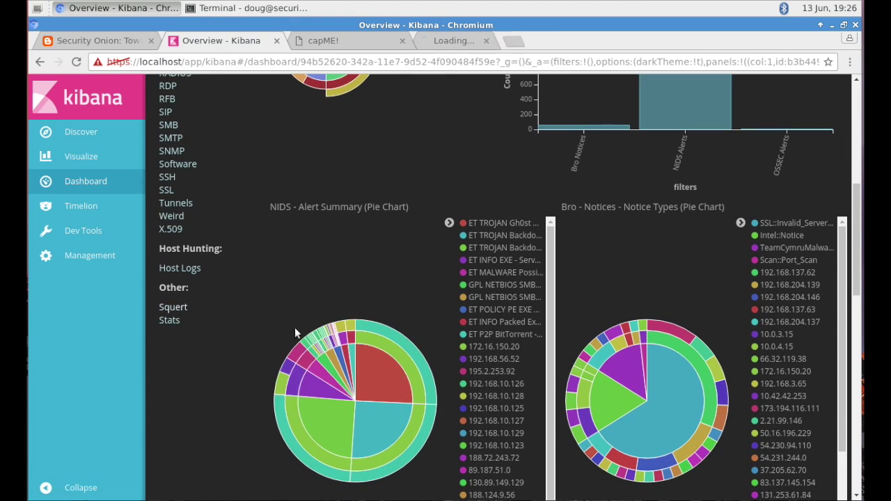
click(466, 40)
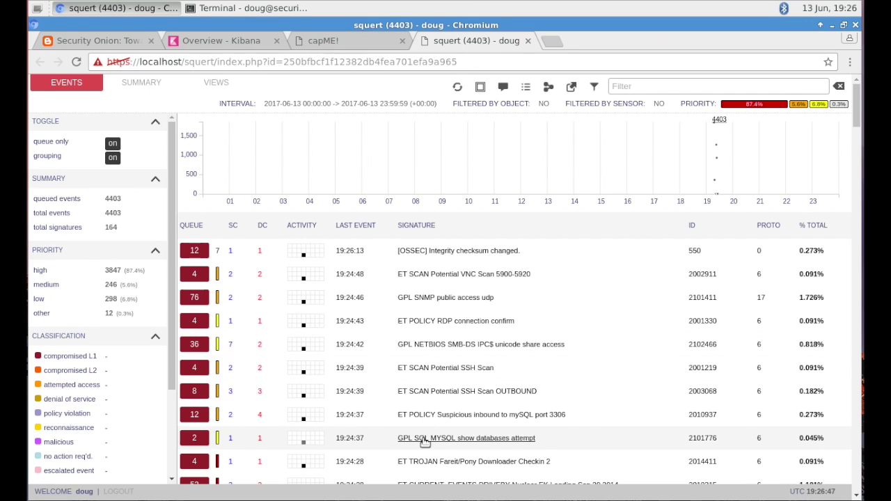
Expand the Nuclear EK SWF alert and pivot source IP 178.62.255.107 into Kibana
scroll(412, 437, down, 4)
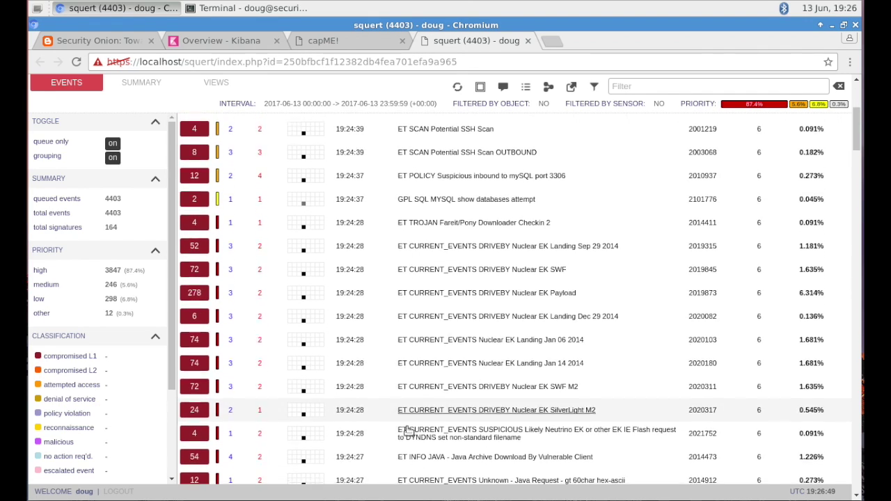
click(299, 270)
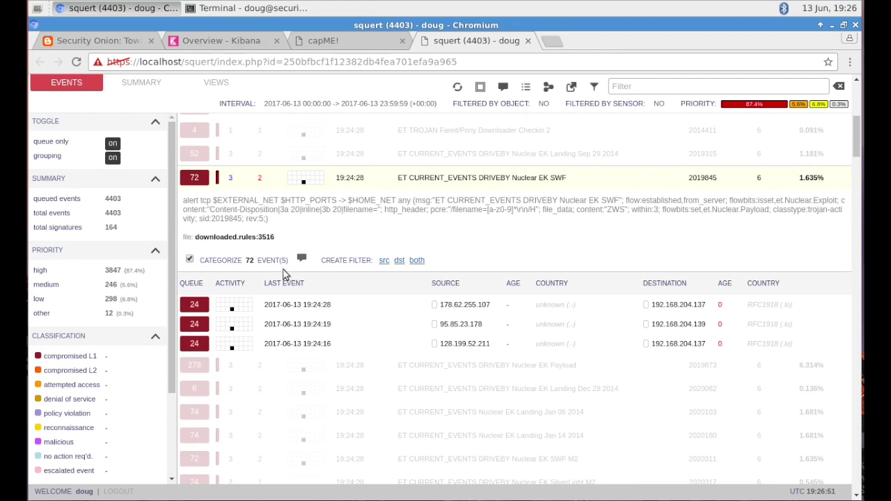
click(465, 305)
scroll(430, 340, down, 2)
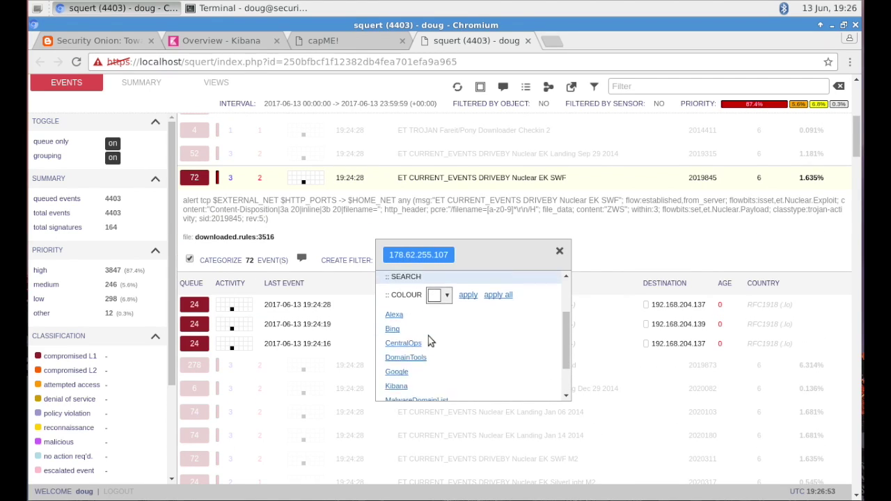
scroll(430, 341, down, 1)
click(400, 342)
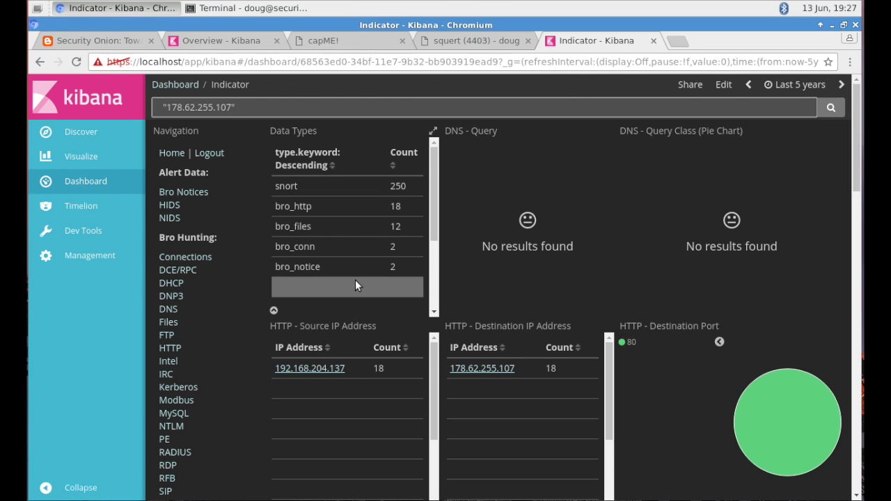
Scroll to the All Logs table and pivot on the third row's connection UID ClEn8W1YceqyUnMyw4
scroll(355, 280, down, 8)
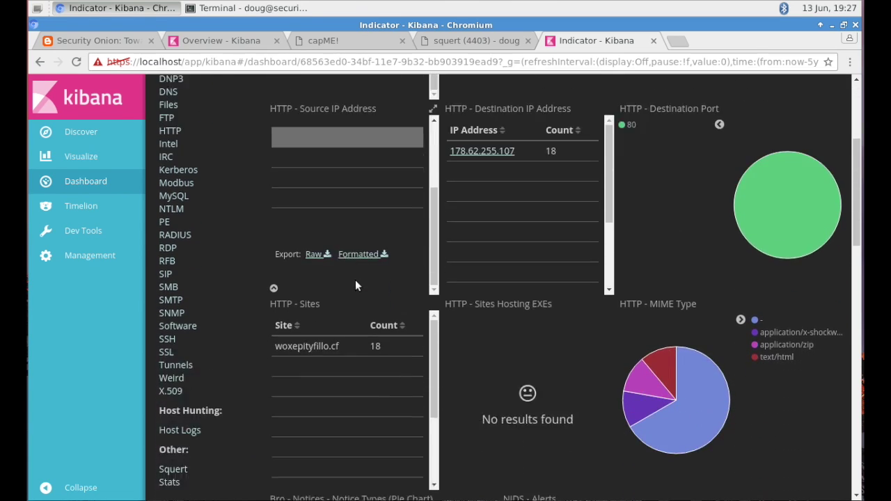
scroll(355, 280, down, 8)
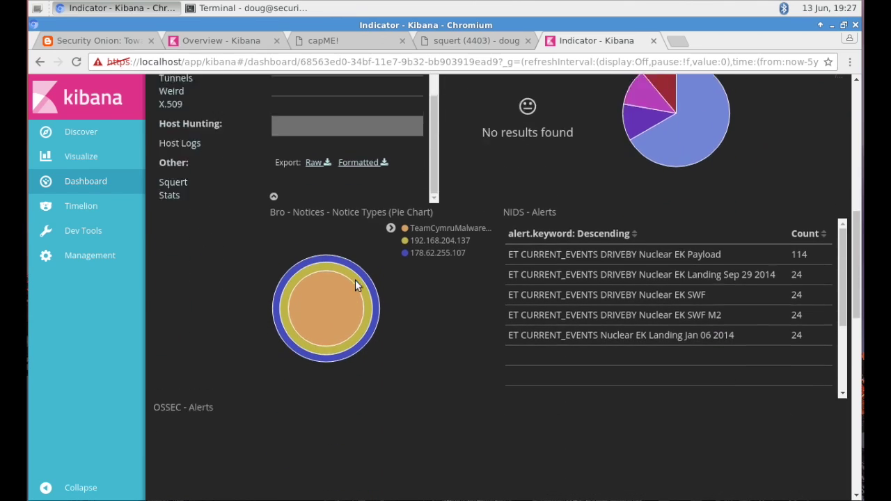
scroll(356, 279, down, 10)
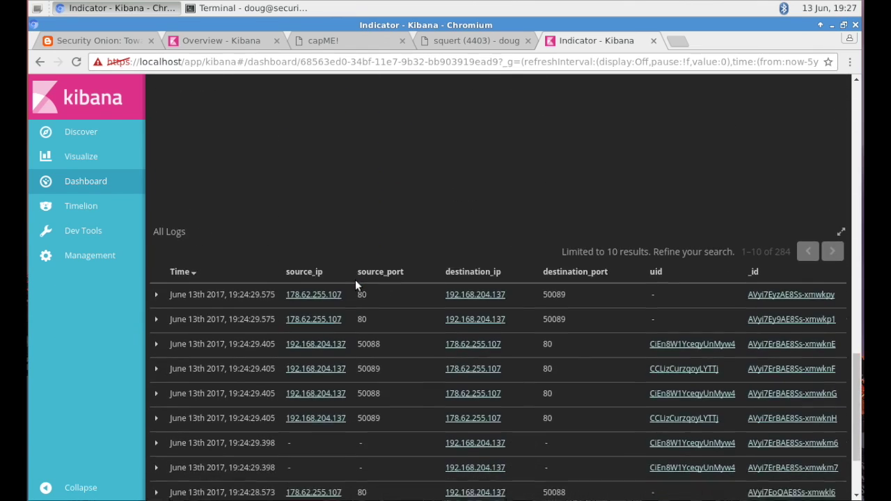
scroll(355, 280, down, 3)
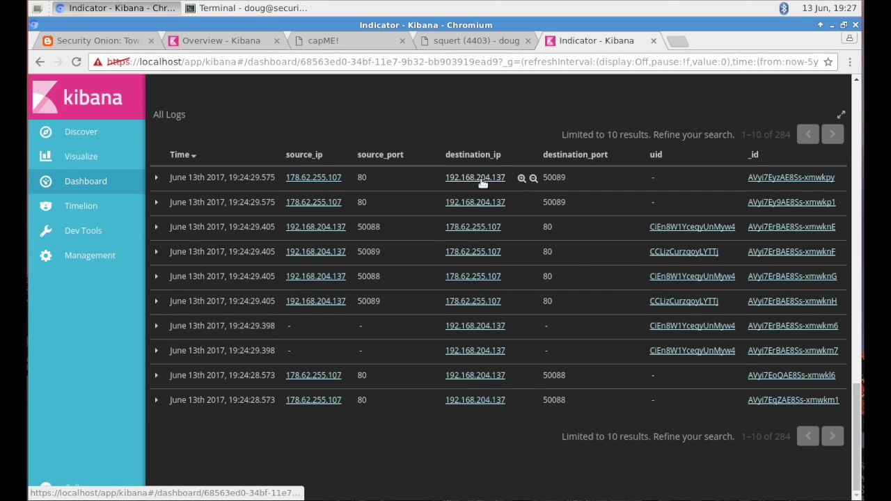
click(695, 229)
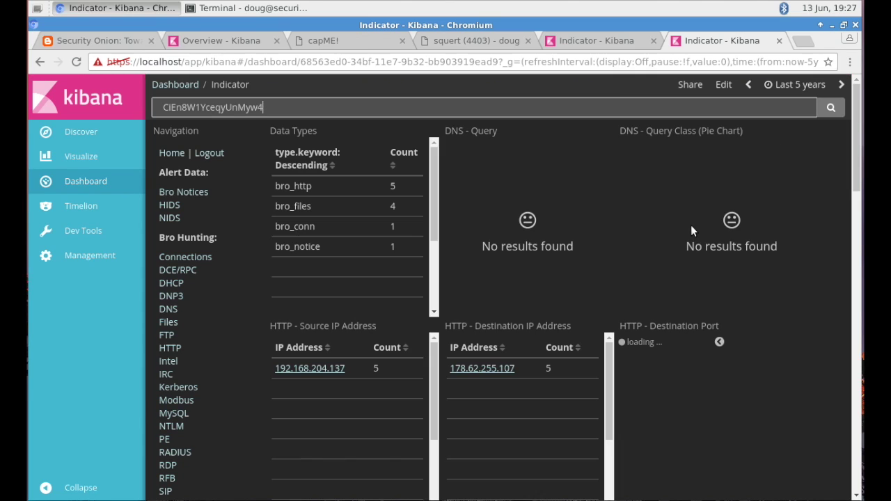
Review the connection's dashboard panels, then pivot on source IP 192.168.204.137
double_click(233, 108)
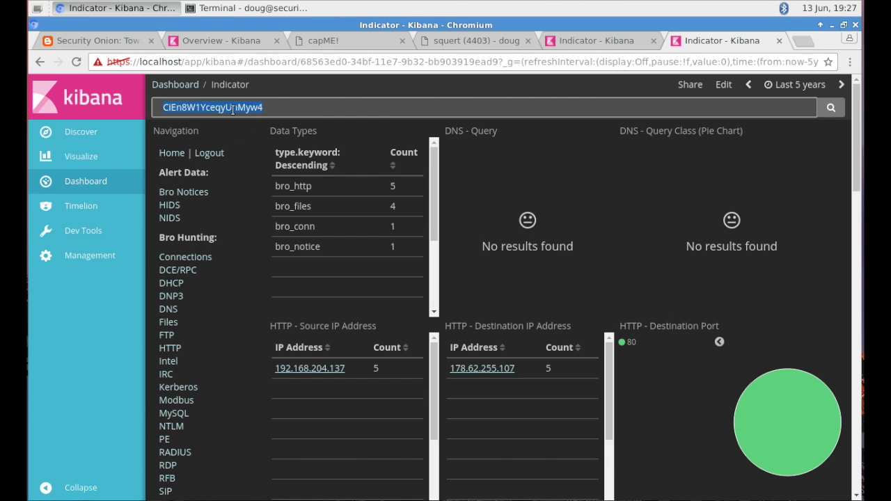
scroll(334, 262, down, 2)
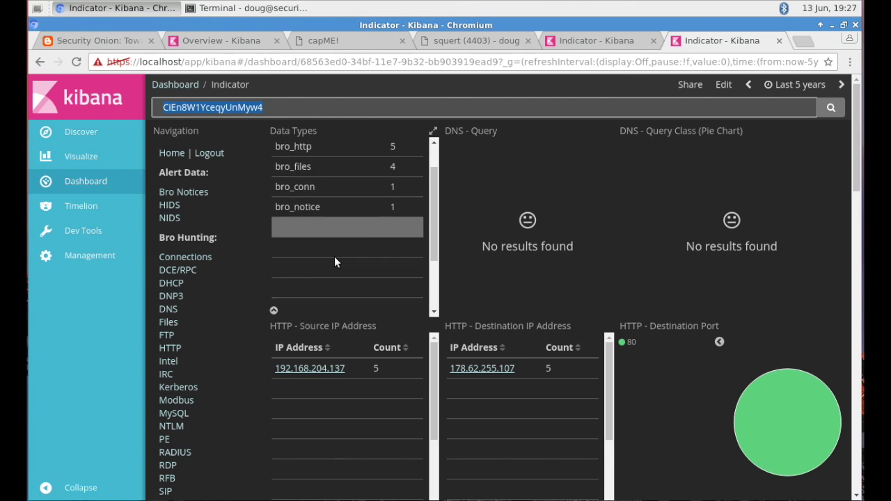
scroll(334, 262, down, 5)
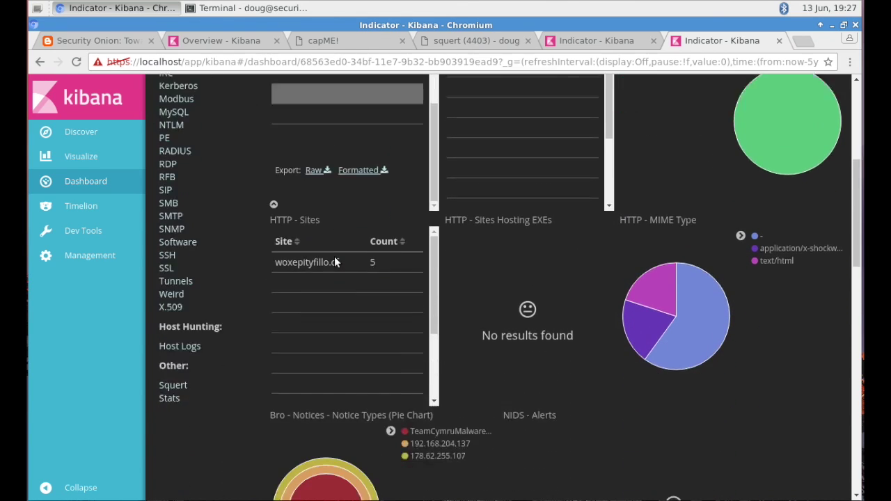
scroll(335, 261, down, 5)
mouse_move(375, 234)
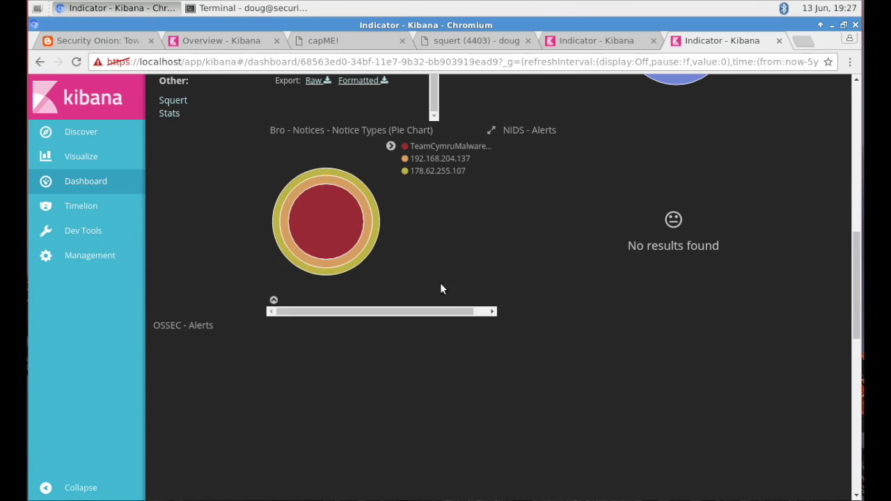
scroll(440, 306, down, 5)
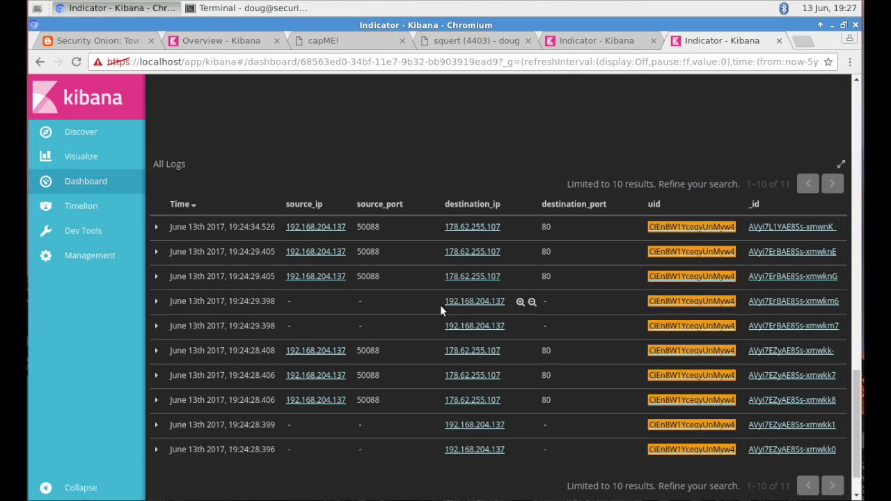
scroll(441, 305, down, 1)
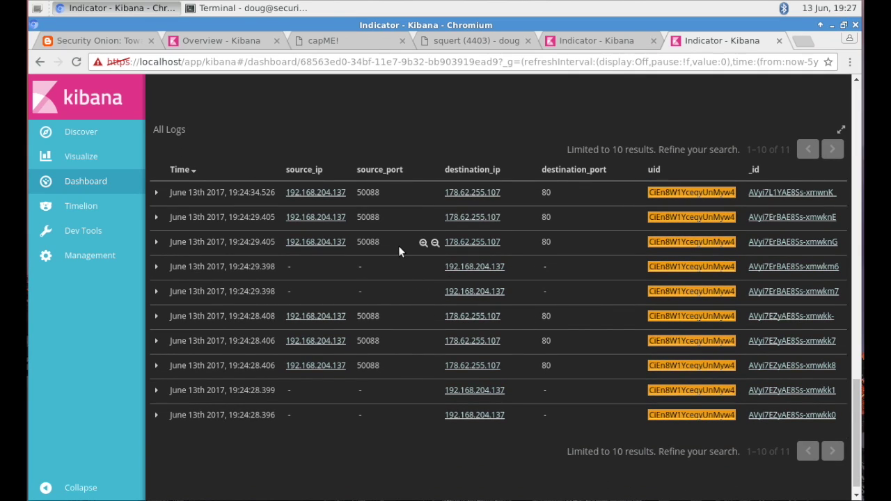
click(308, 194)
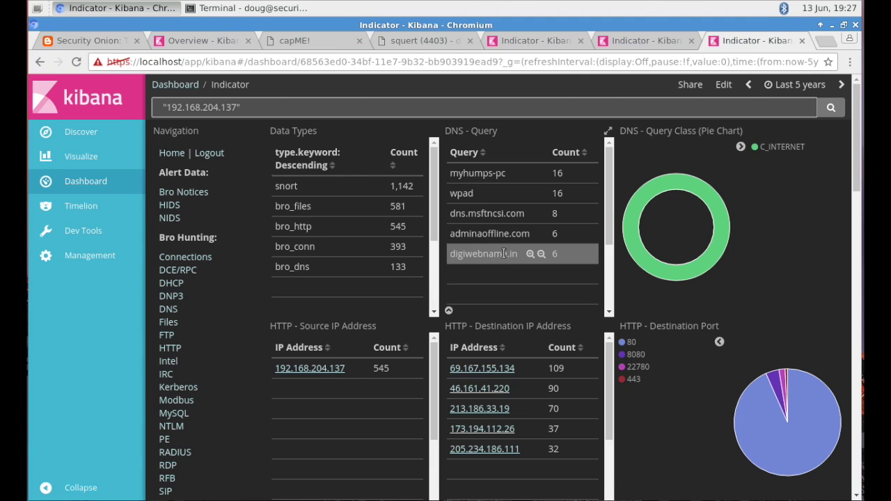
Scroll through the 192.168.204.137 Indicator dashboard's panels and back to the top
scroll(504, 286, down, 5)
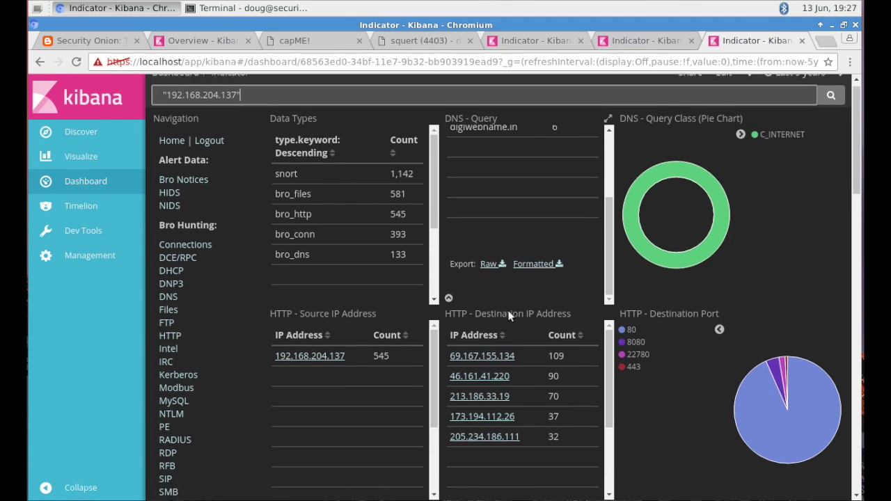
scroll(510, 315, down, 2)
scroll(510, 315, down, 5)
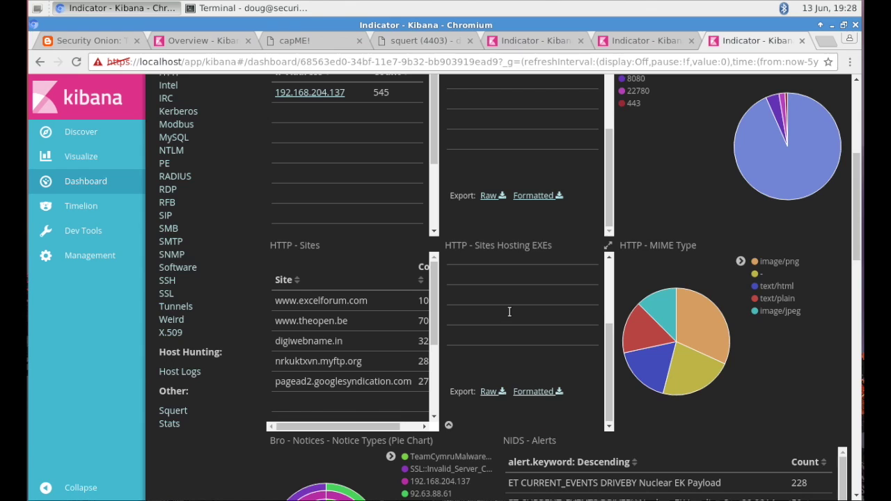
scroll(509, 316, down, 10)
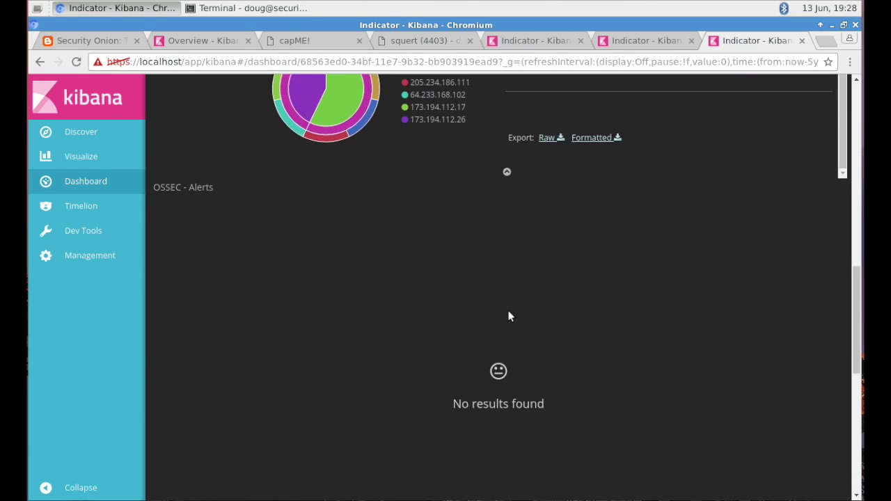
scroll(509, 317, down, 4)
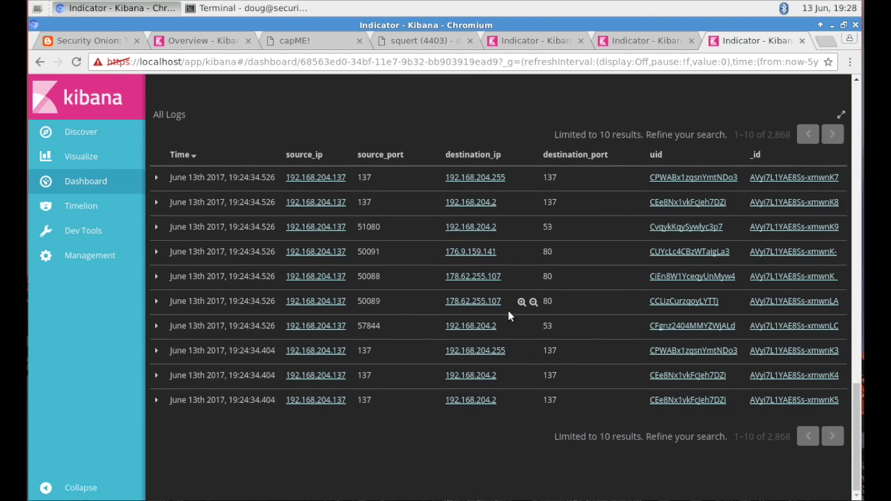
scroll(508, 316, up, 15)
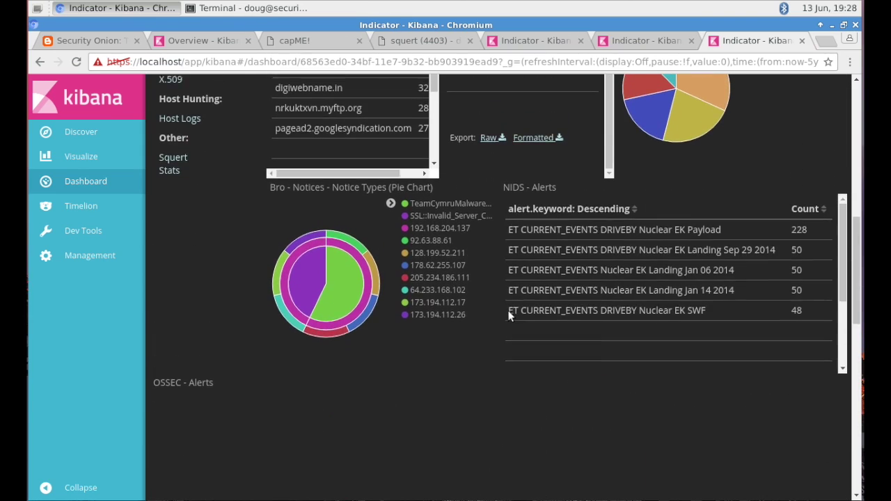
scroll(508, 315, up, 2)
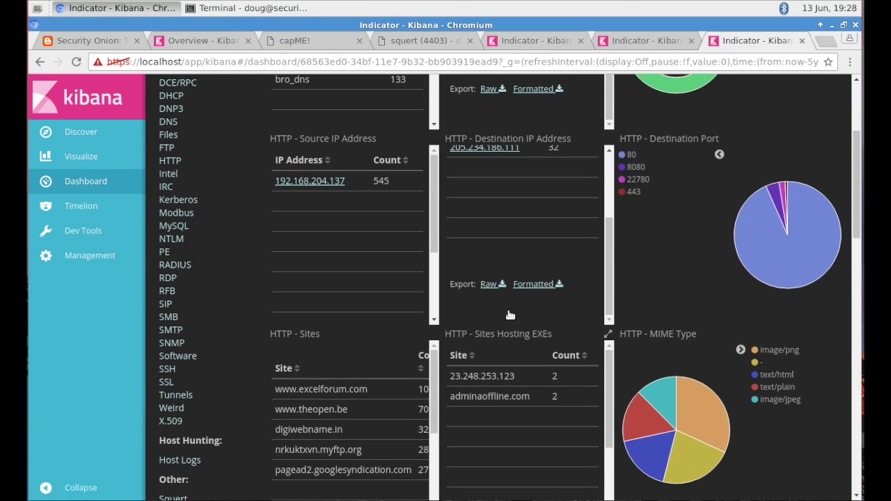
scroll(510, 316, up, 3)
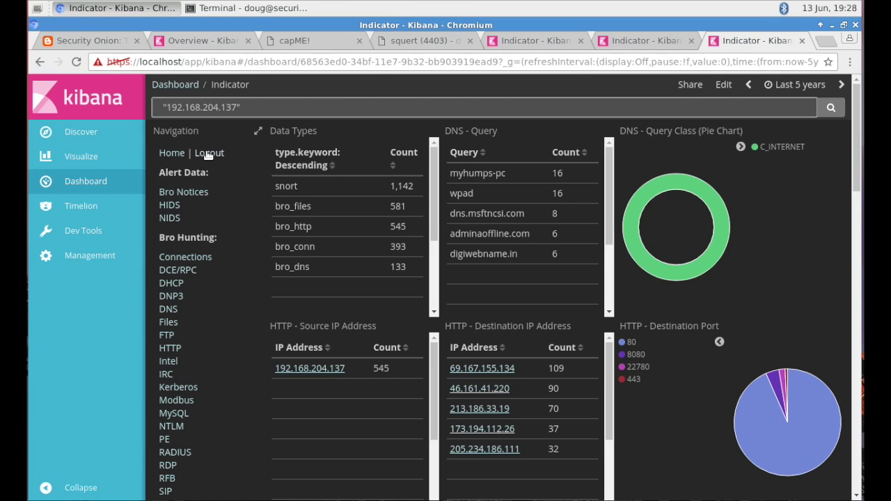
Log out of Kibana with the Navigation panel's Logout link
click(208, 153)
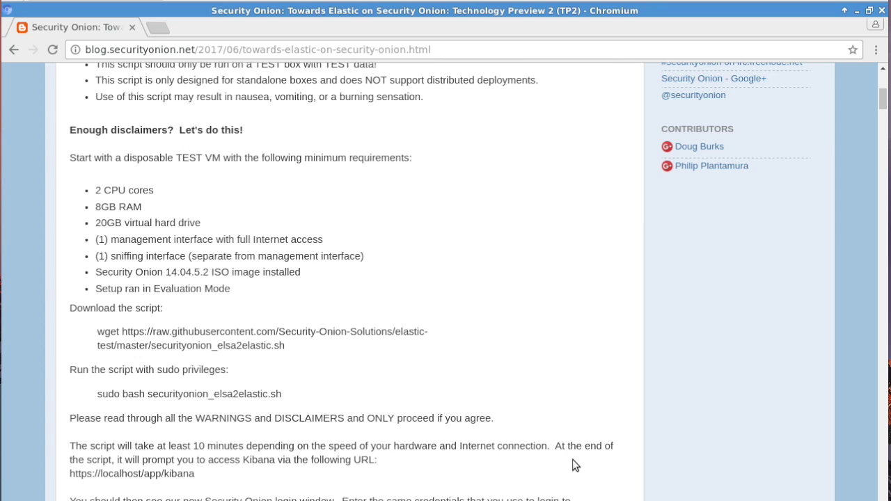
Scroll the TP2 blog post down to its Feedback, Training and Conference sections
scroll(575, 446, down, 8)
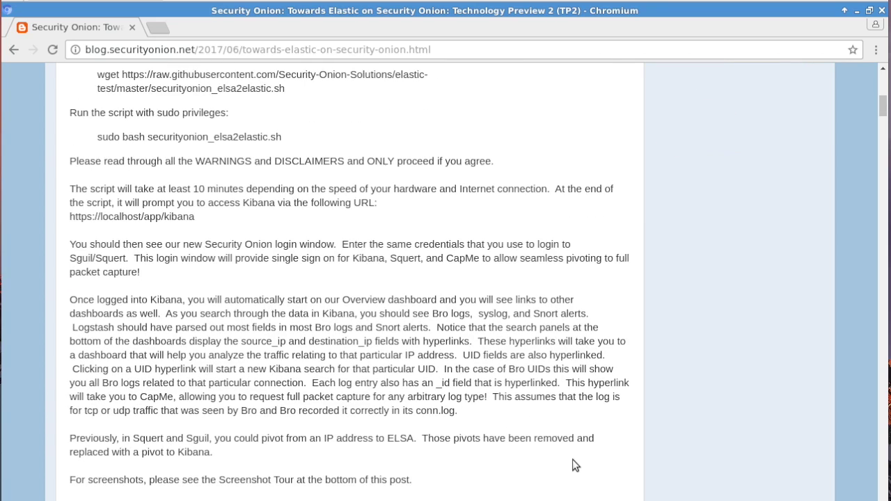
scroll(575, 465, down, 5)
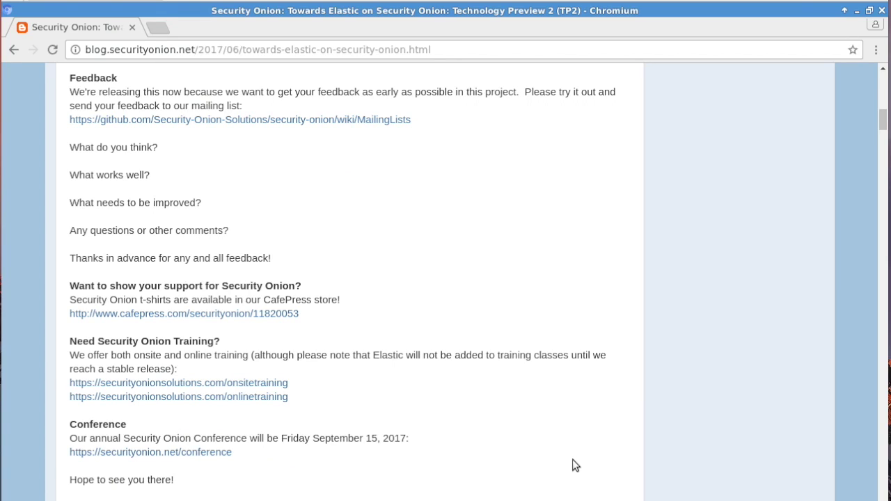
scroll(575, 465, down, 3)
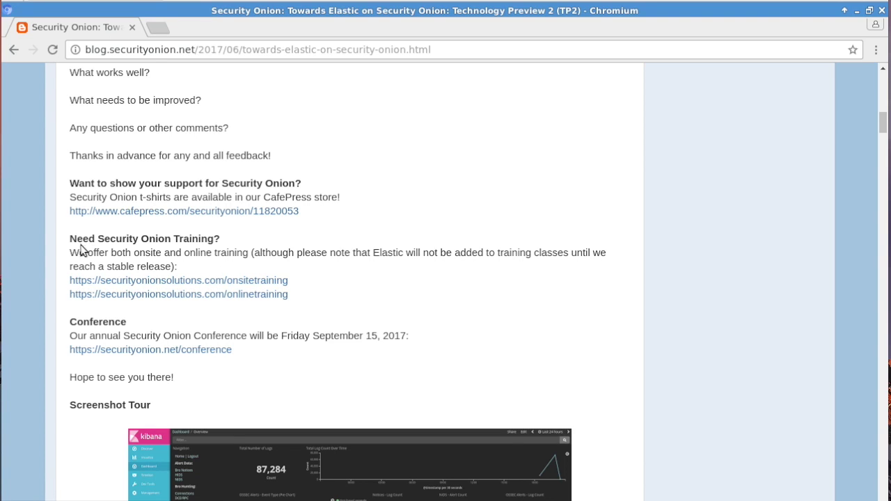
Open the 'Need Security Onion Training' links in new tabs and switch to the Conference wiki
drag(70, 238, 328, 309)
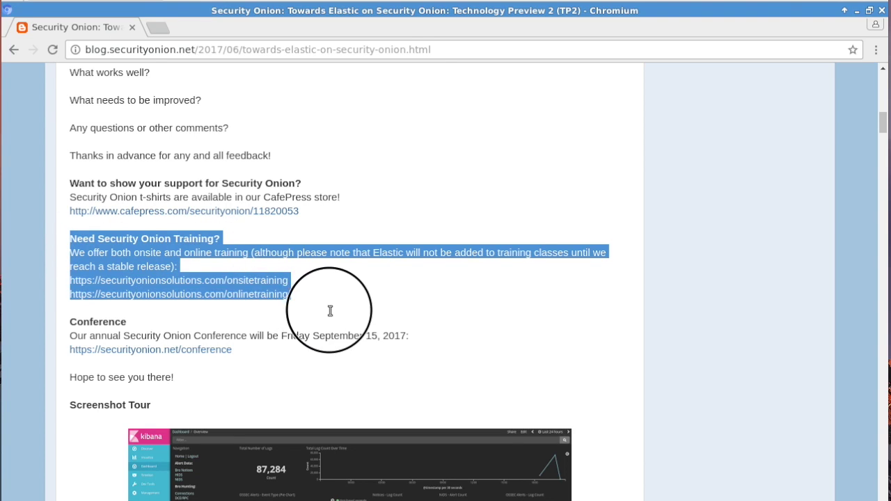
middle_click(164, 350)
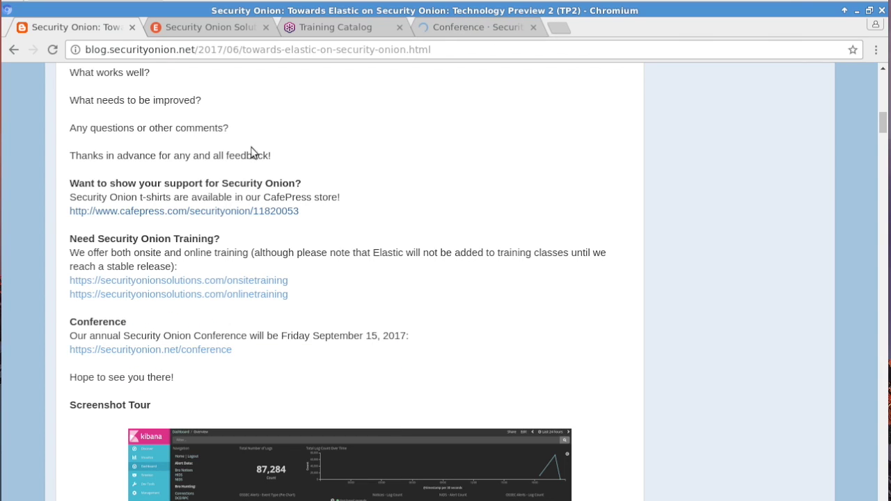
click(481, 27)
Read through the Conference wiki page, then go back to the Security Onion blog post
scroll(456, 271, down, 6)
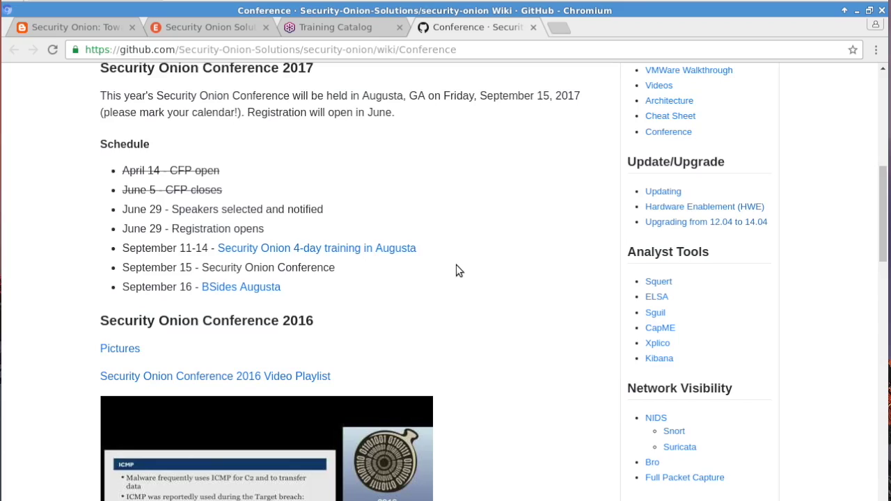
scroll(456, 271, down, 4)
scroll(458, 271, down, 5)
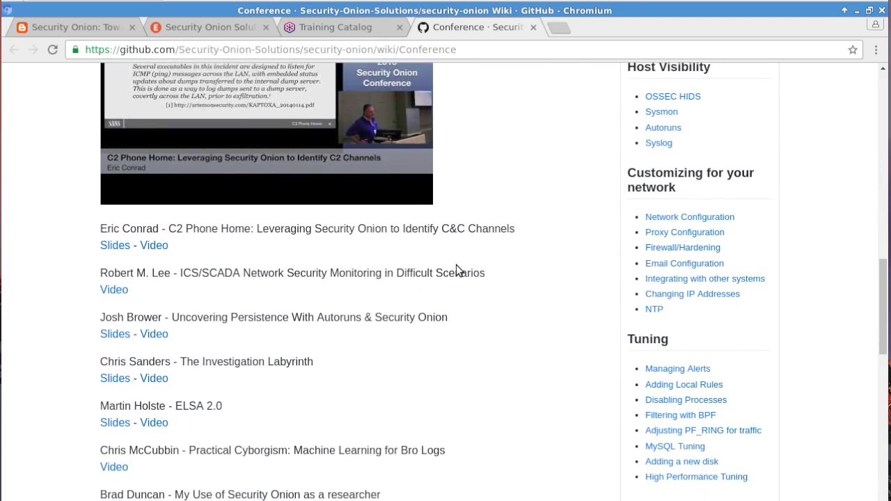
key(Home)
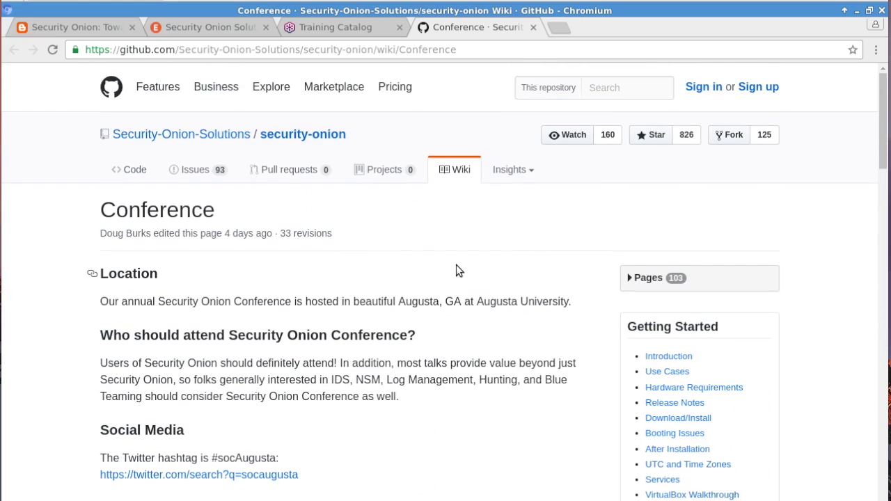
click(93, 28)
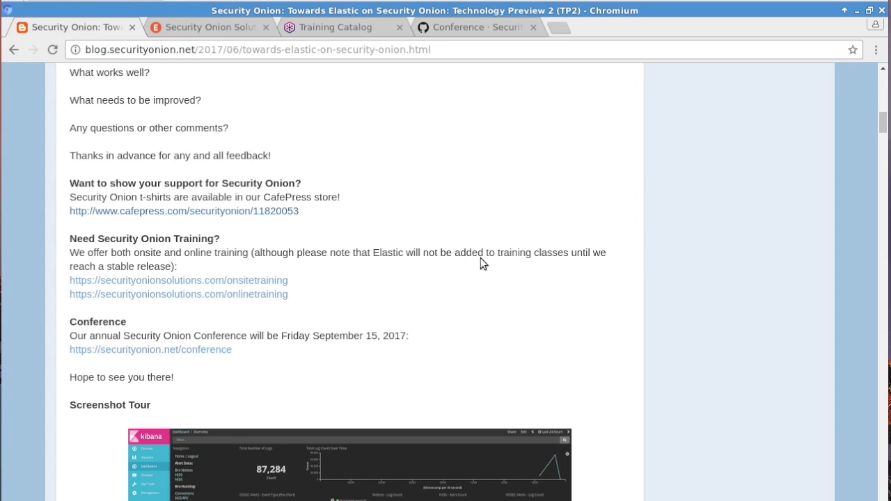